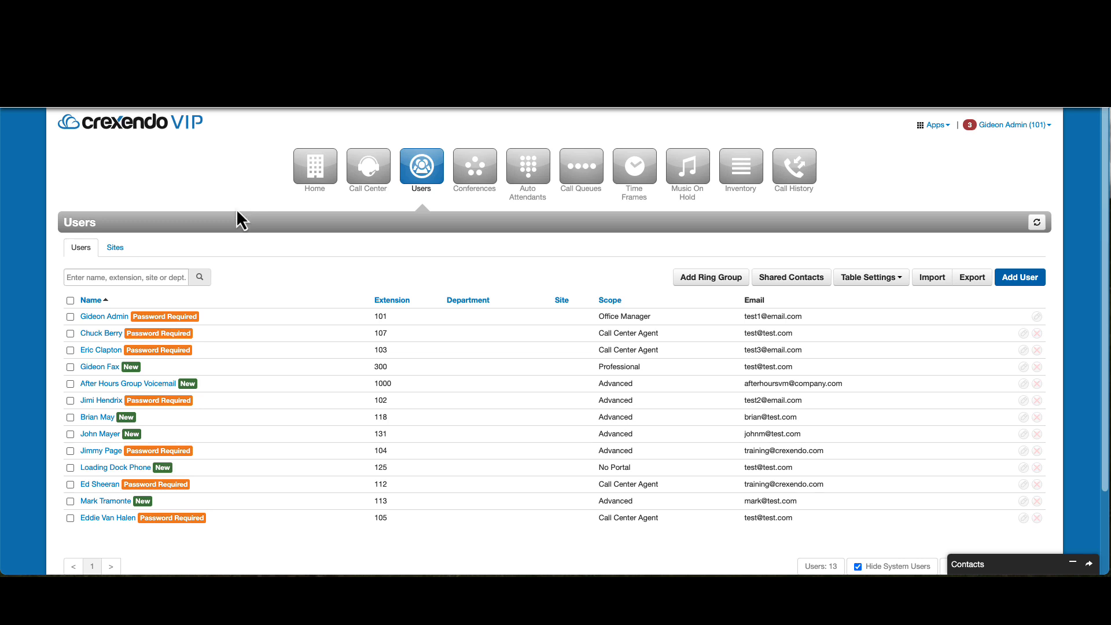
Open the Loading Dock Phone (125) user and its Advanced setup options.
left_click(115, 468)
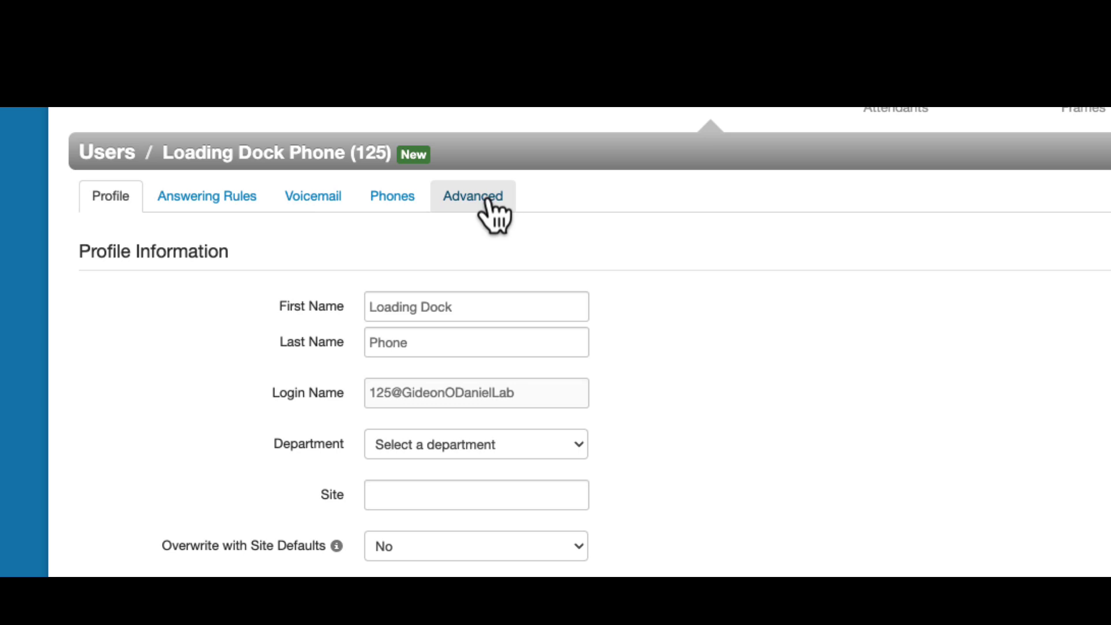
left_click(492, 207)
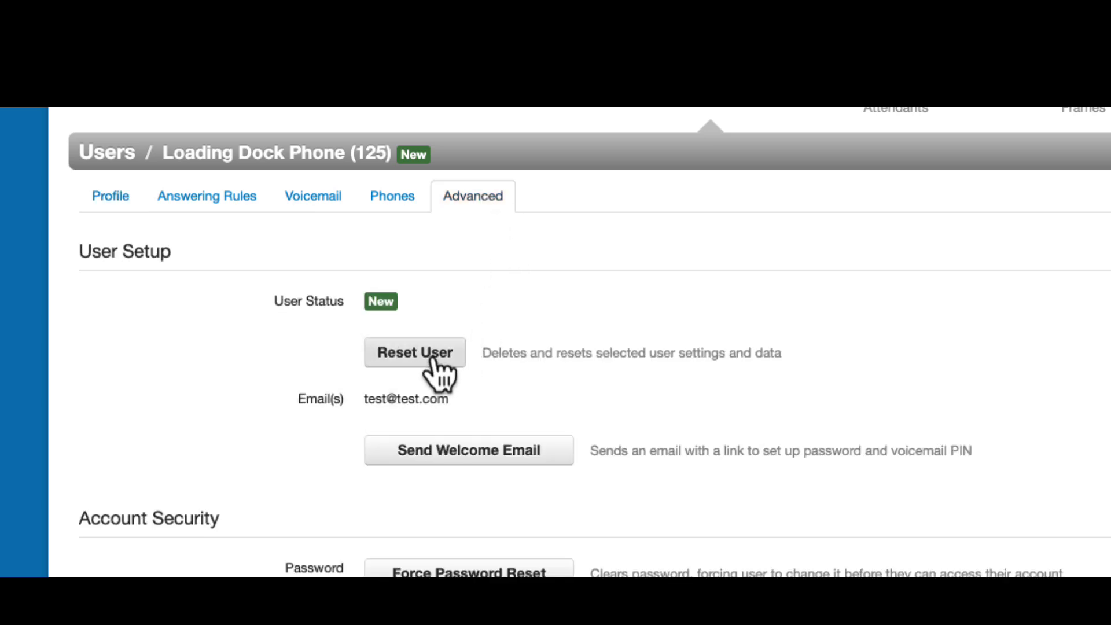
Start Reset User, keeping voicemail messages but unassigning the phone number and removing lines from physical phones.
left_click(415, 352)
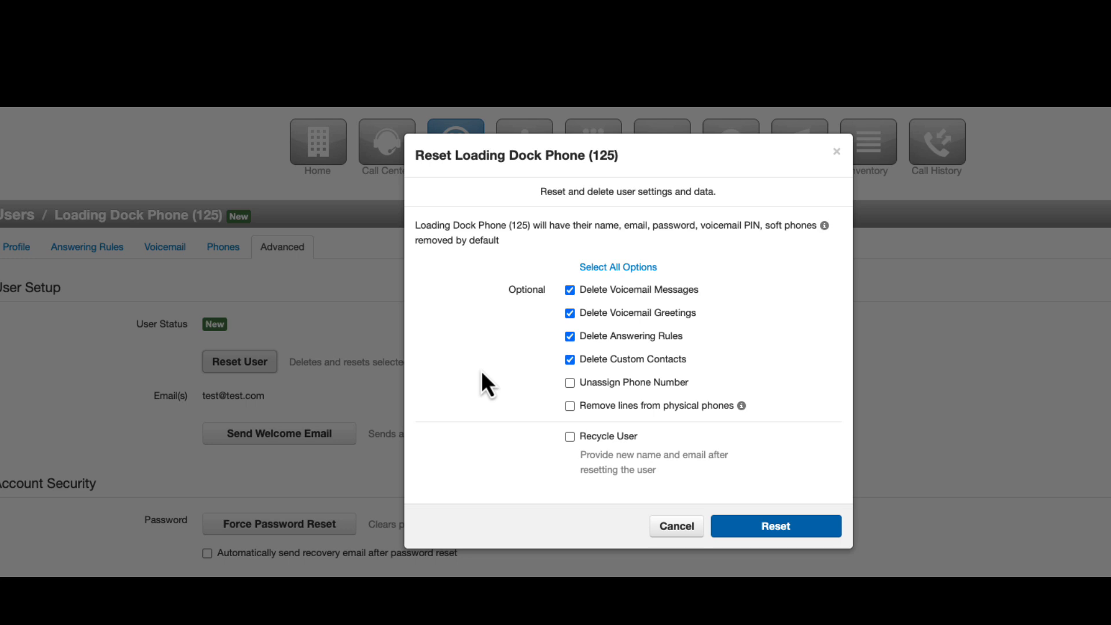
left_click(569, 289)
left_click(570, 382)
left_click(569, 405)
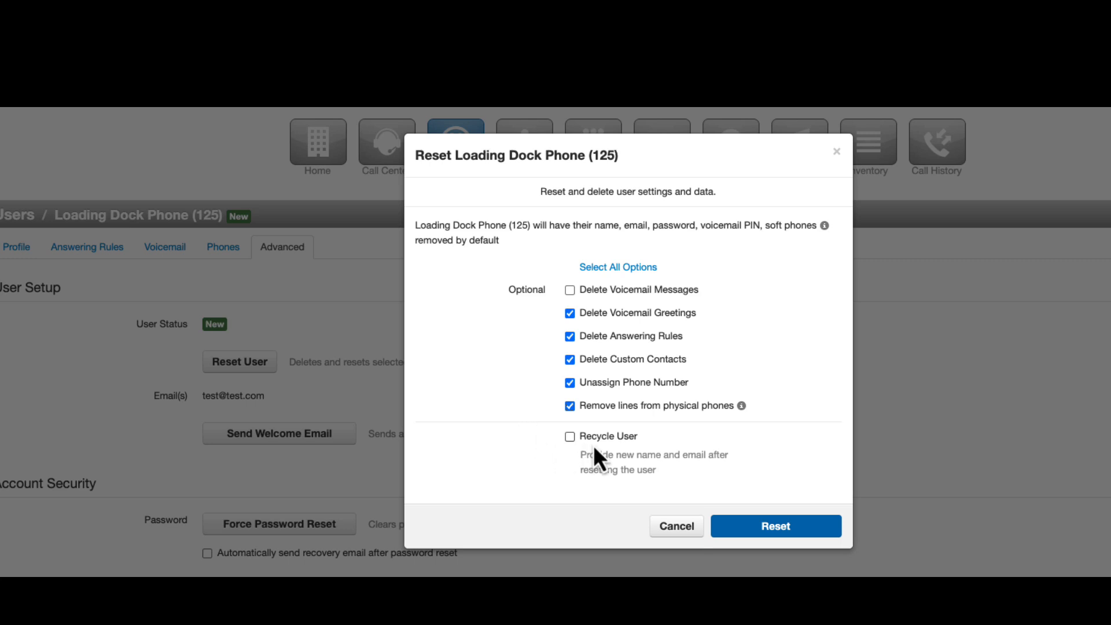
Proceed to the confirmation listing the chosen reset options for extension 125.
left_click(764, 524)
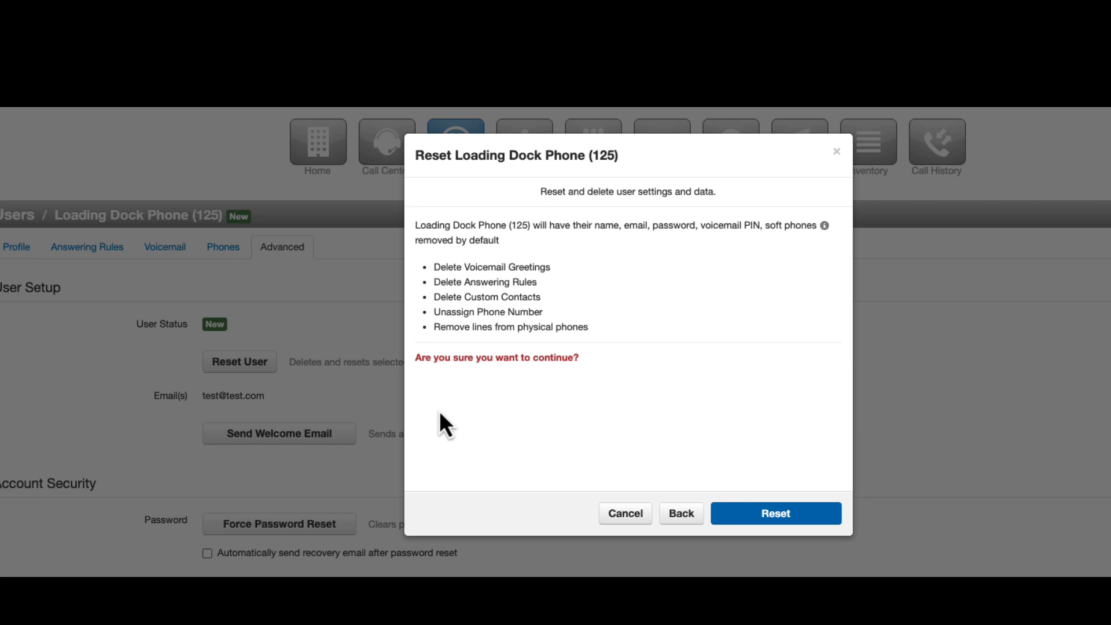
Confirm the reset so extension 125 reloads in the Users list as Setup Required.
left_click(782, 518)
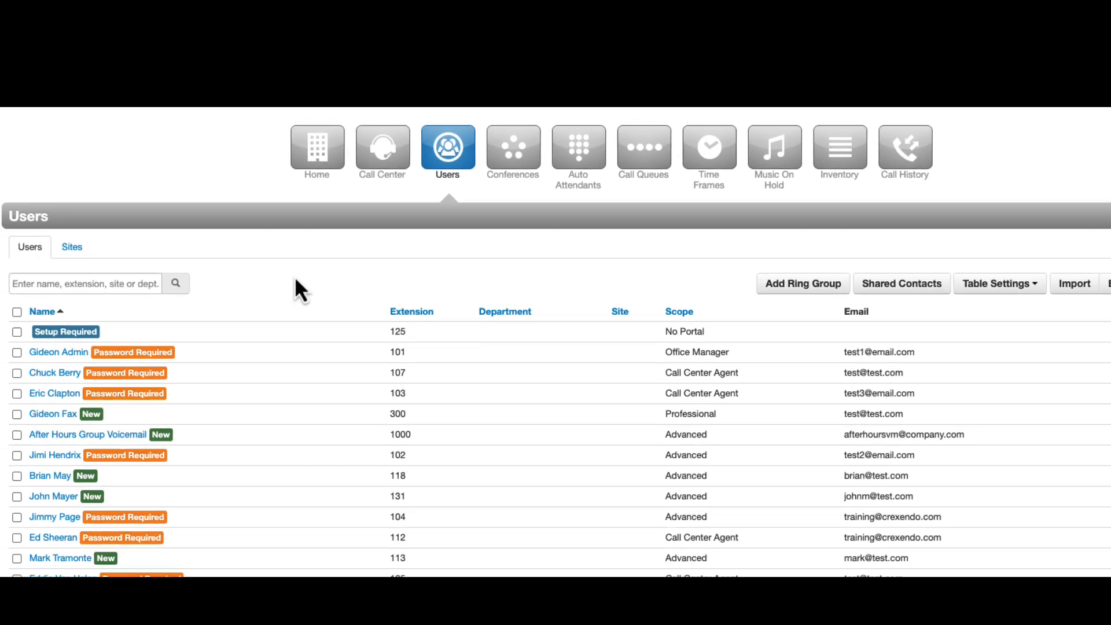